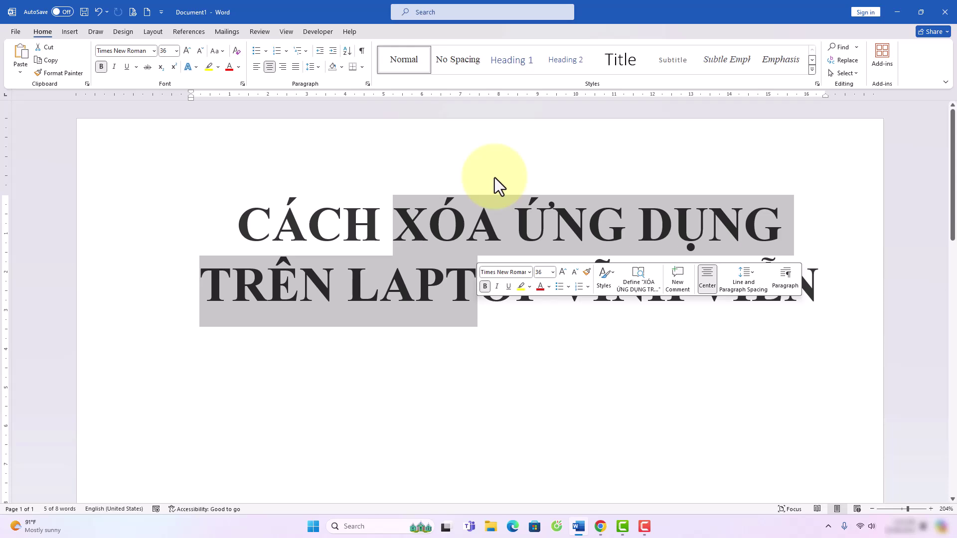
- Minimize the Word document and open Control Panel through a Windows search for "control"
click(920, 12)
click(772, 202)
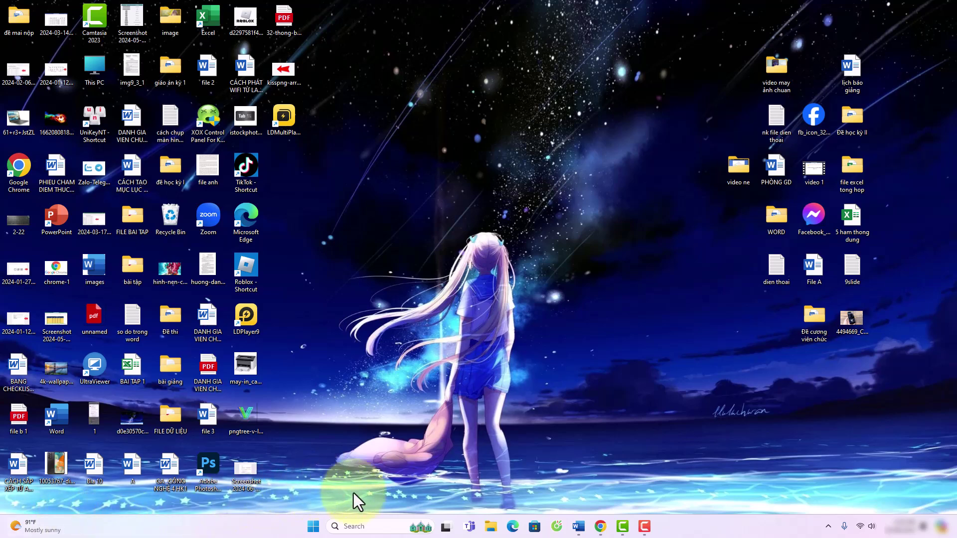
click(363, 527)
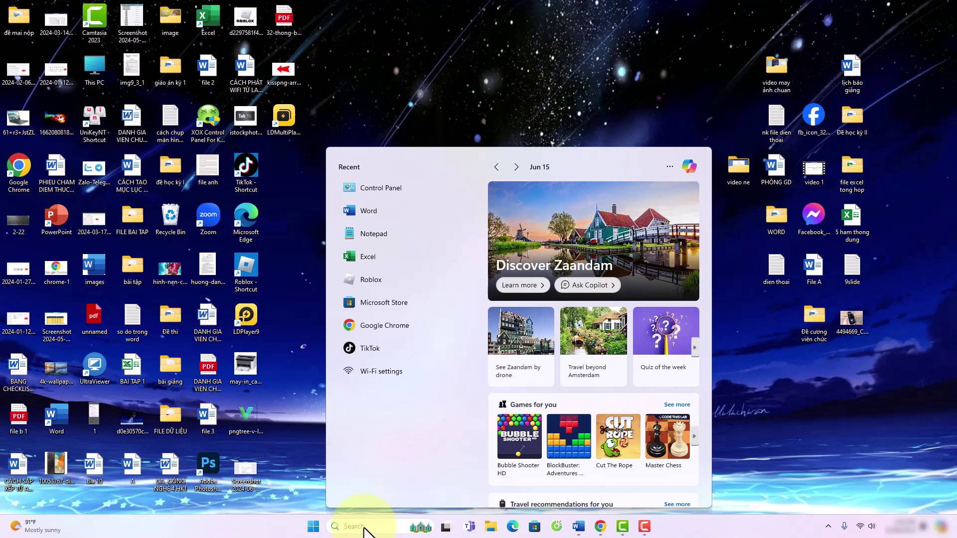
text(contr)
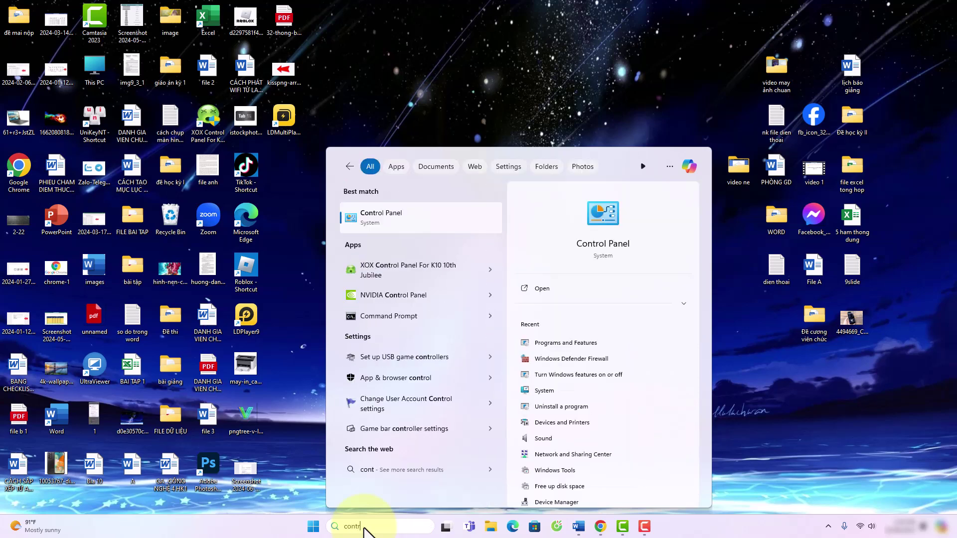
text(ol)
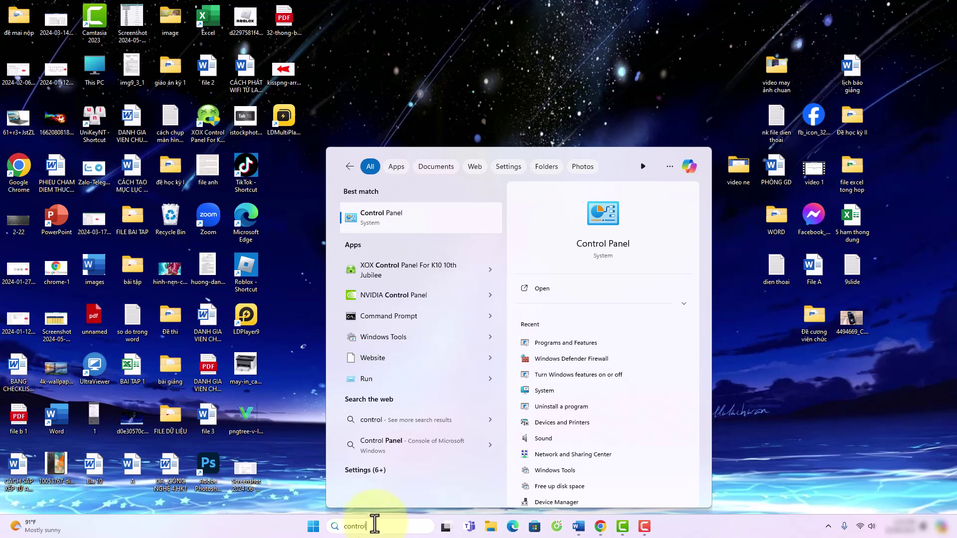
click(381, 214)
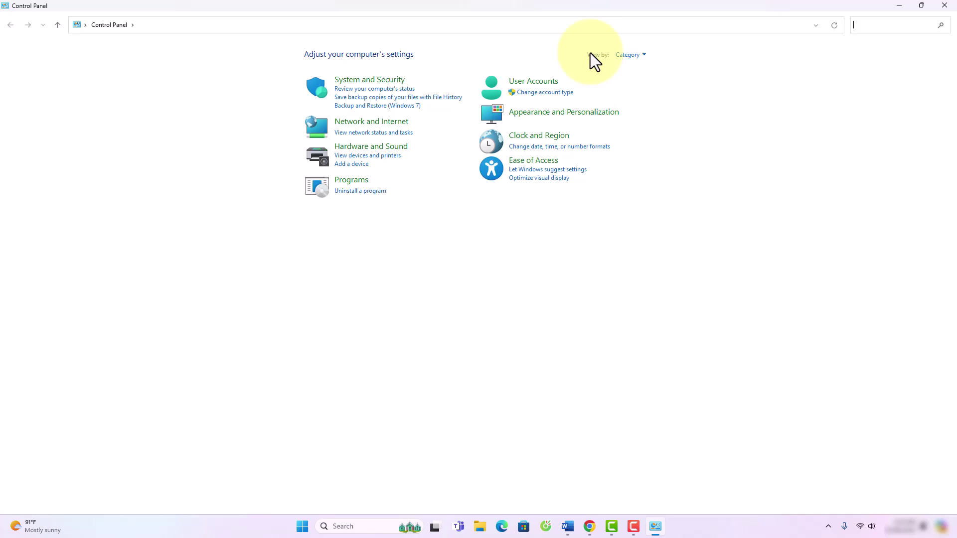
- Set Control Panel to Category view and open Programs and Features in the Programs category
click(644, 56)
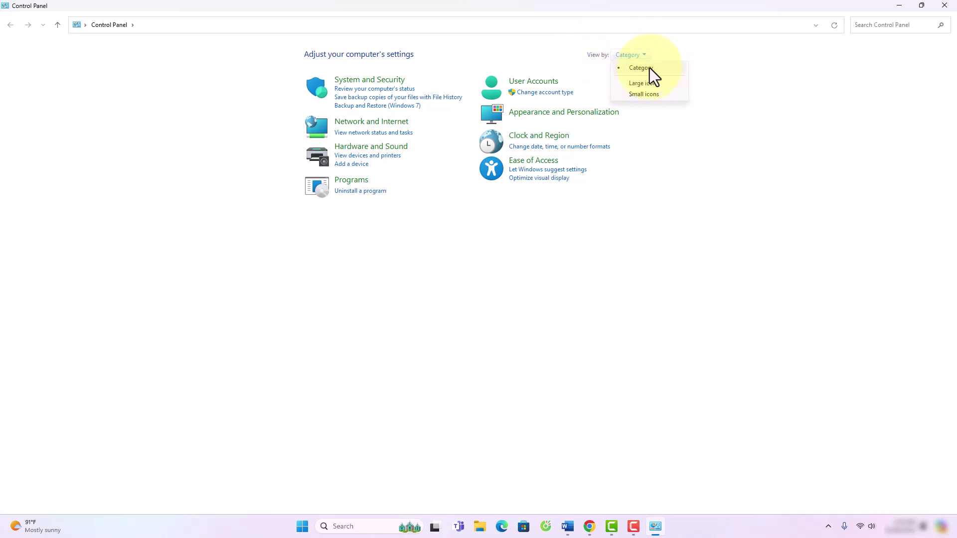
click(641, 68)
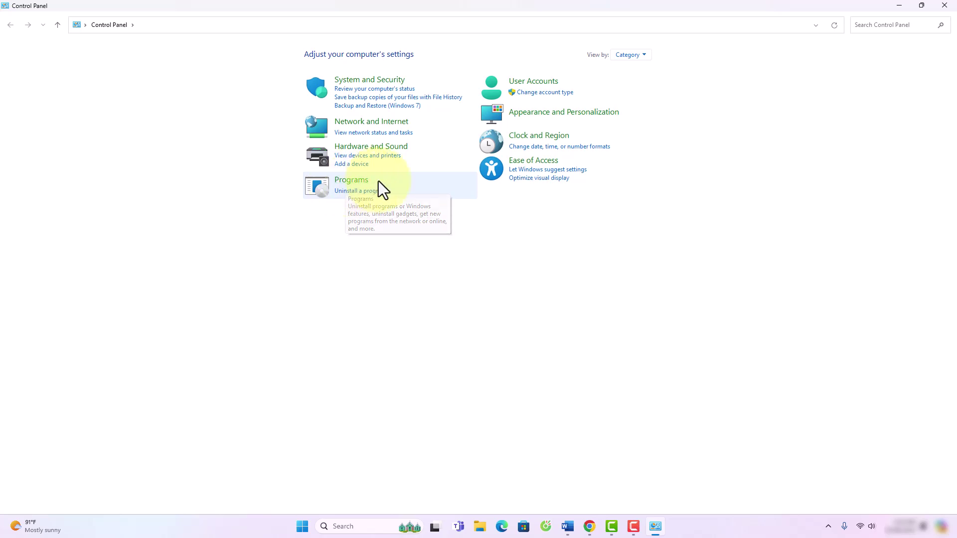
click(351, 183)
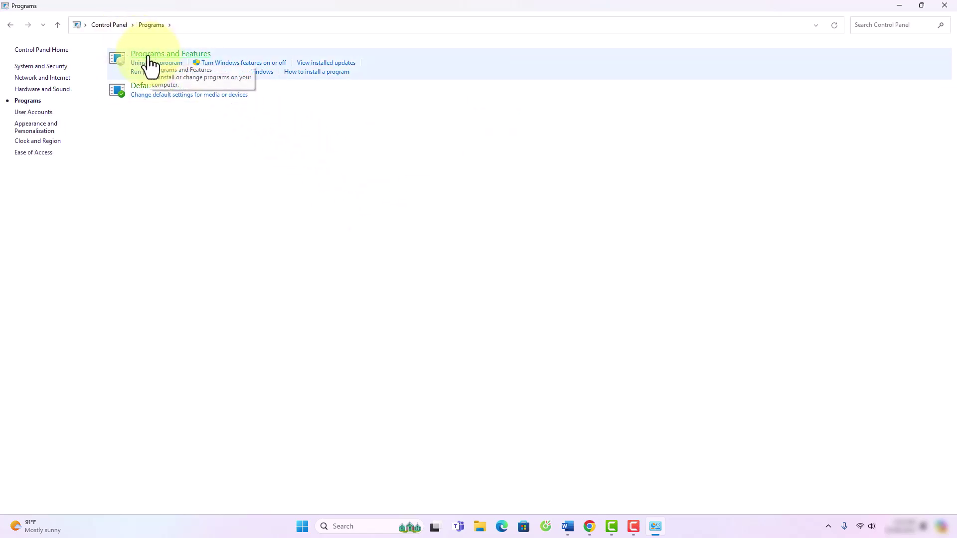
click(148, 56)
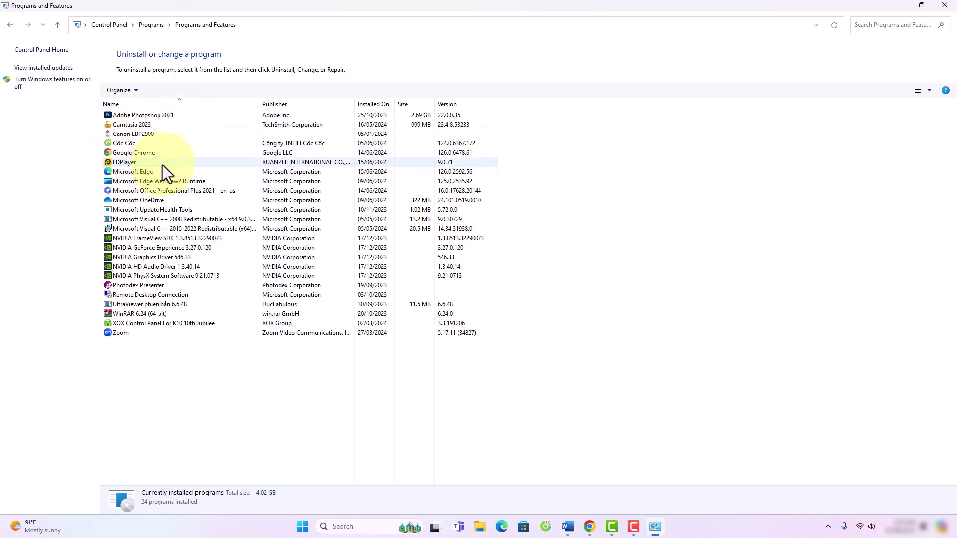
- Uninstall LDPlayer from the installed programs, confirming the removal with the Gỡ bỏ option and finishing its uninstaller
right_click(125, 163)
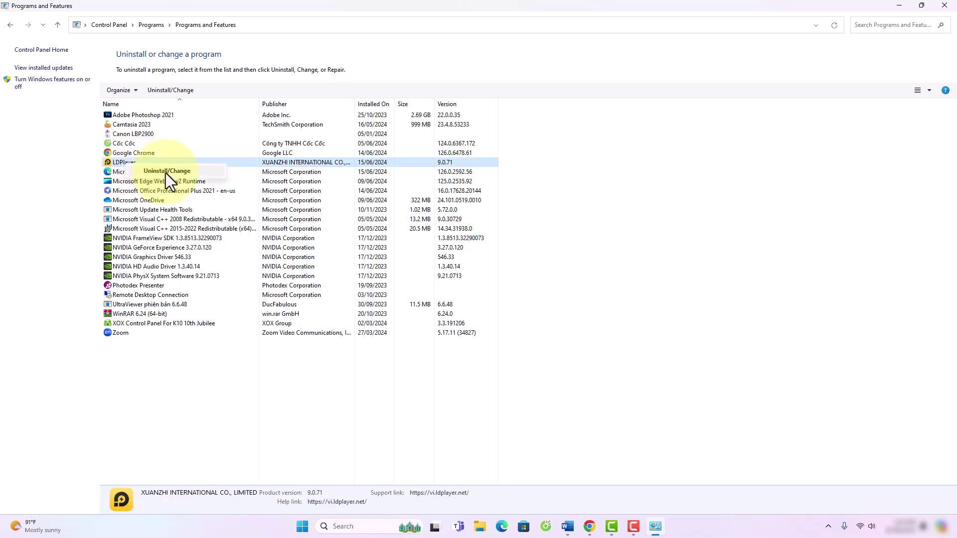
click(74, 167)
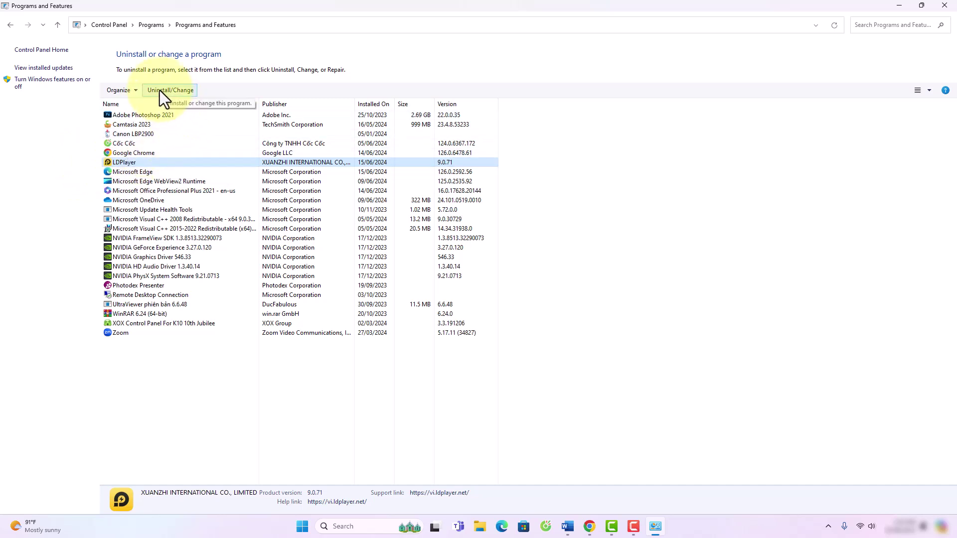
right_click(124, 161)
click(150, 168)
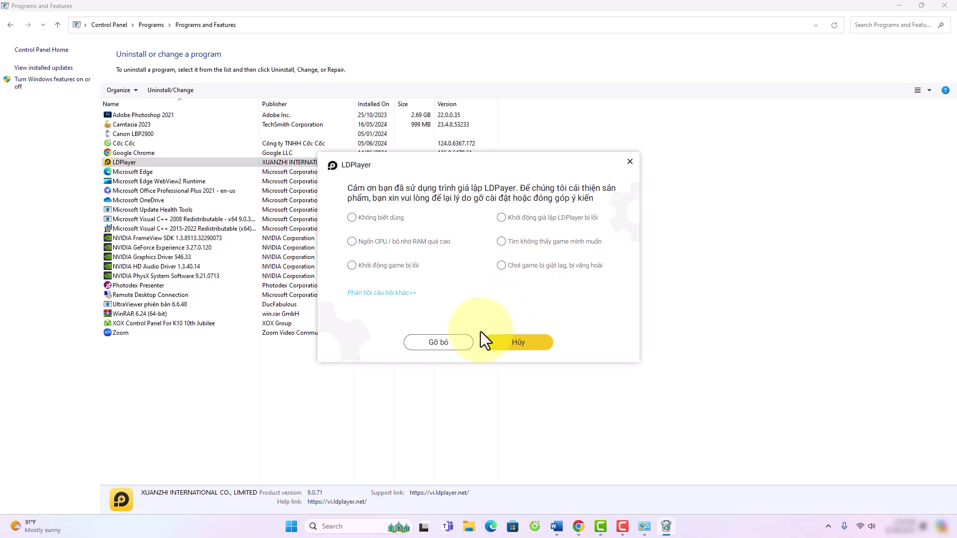
click(438, 343)
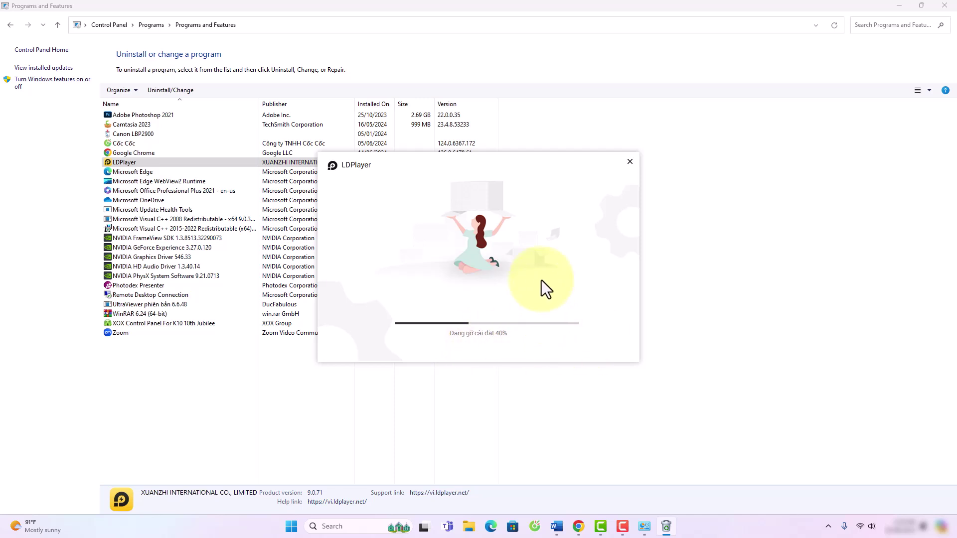
click(469, 334)
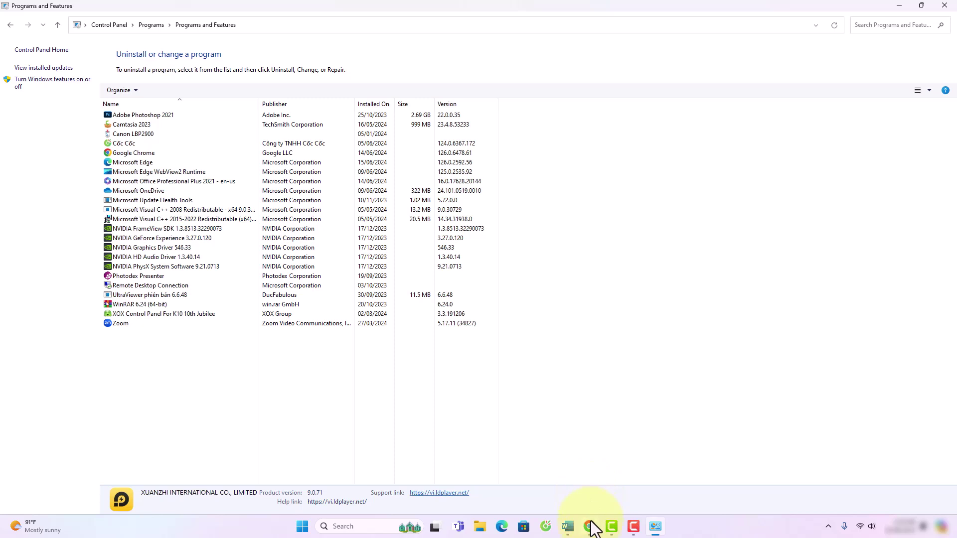
- Try to uninstall Google Chrome from the installed programs list
click(133, 154)
click(173, 160)
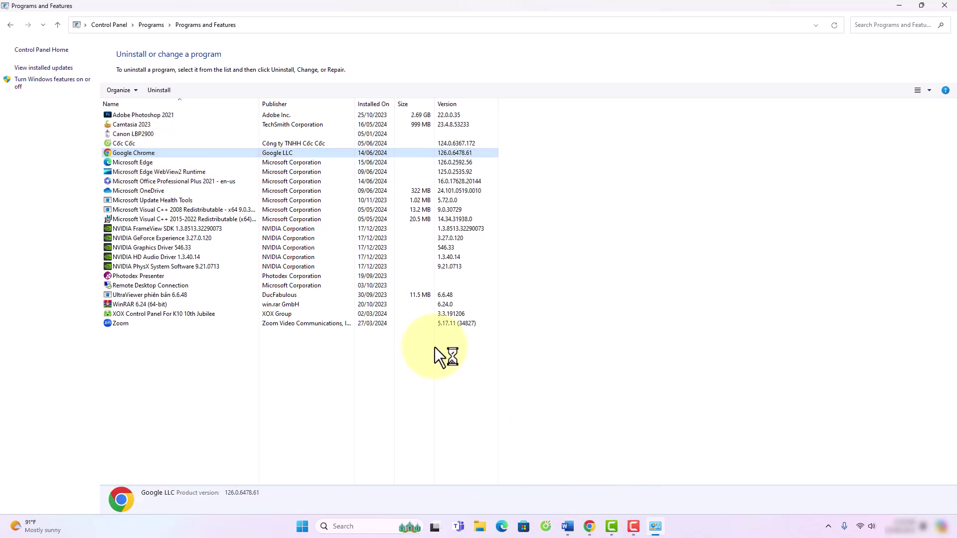
click(573, 239)
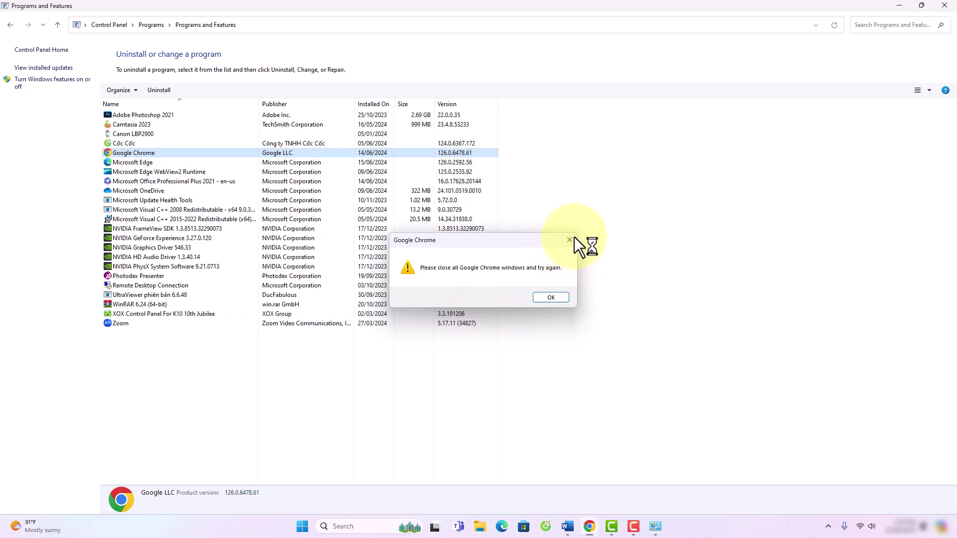
- Quit Google Chrome running in the background from the system tray, and check the hidden tray icons again
click(828, 524)
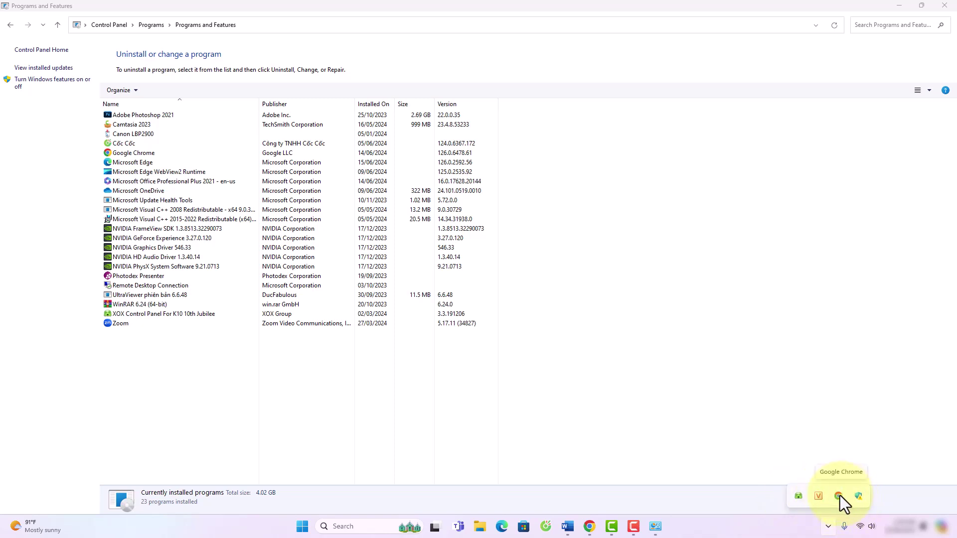
right_click(838, 495)
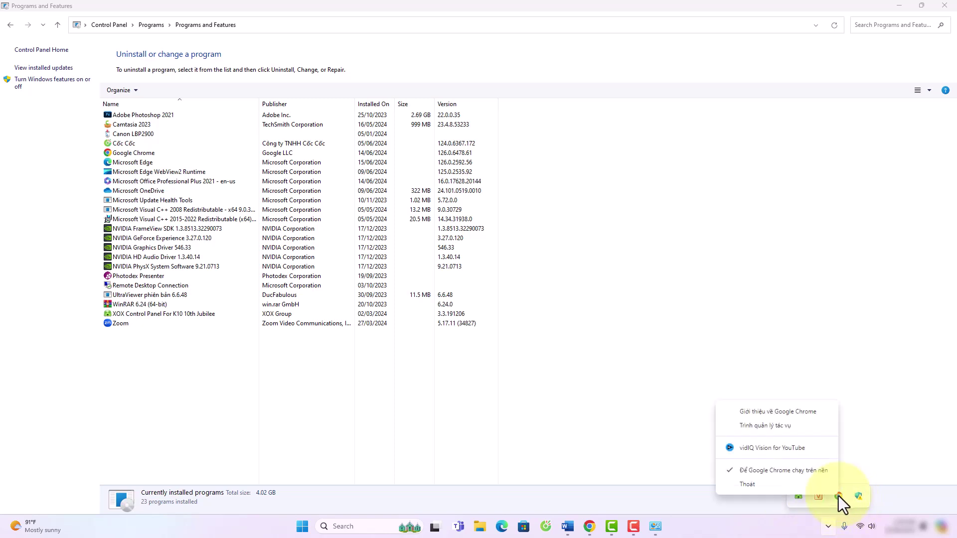
click(749, 482)
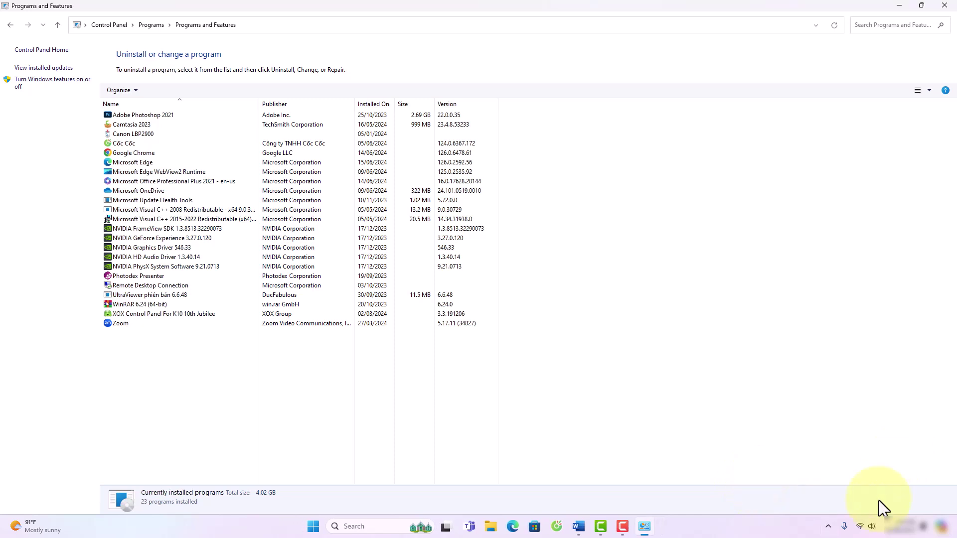
click(828, 525)
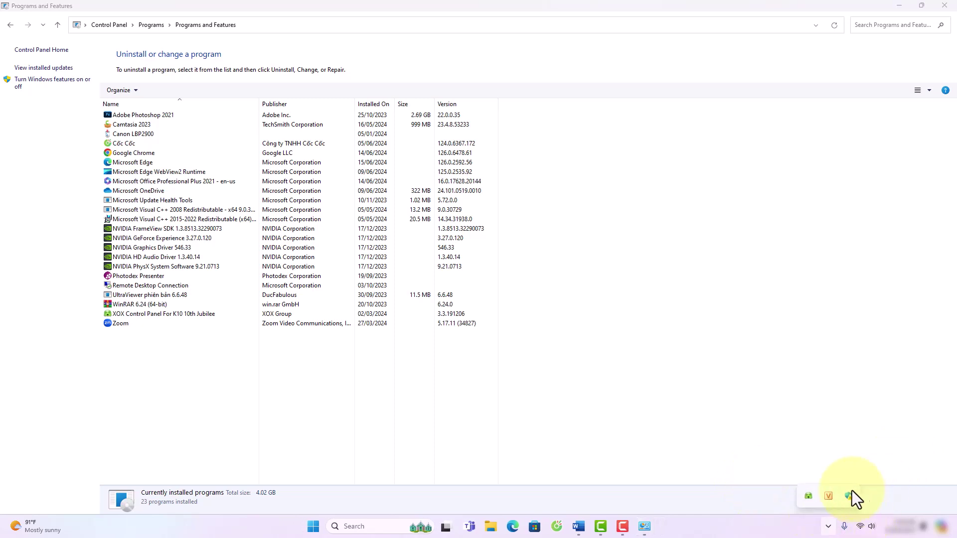
- Open Task Manager and look through the running apps and background processes for programs still active
right_click(313, 526)
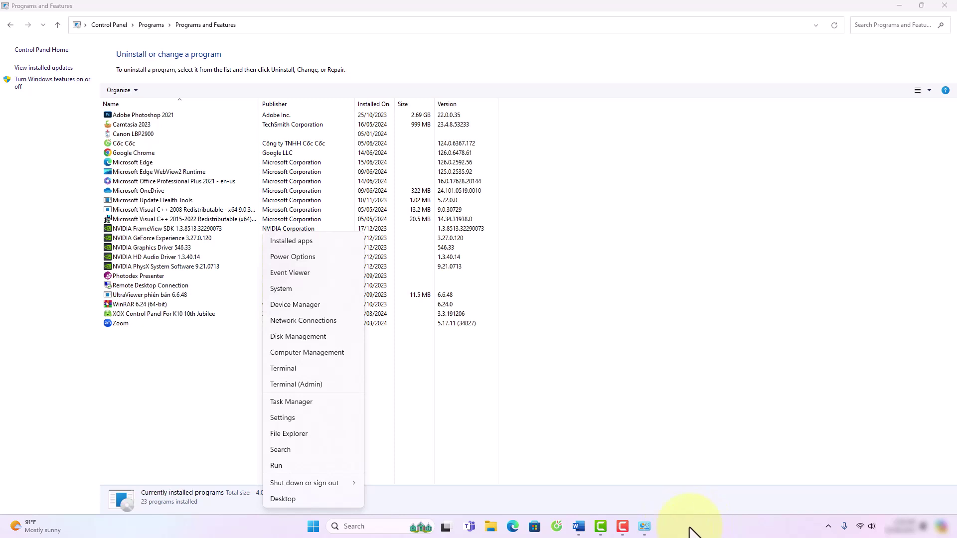
click(292, 404)
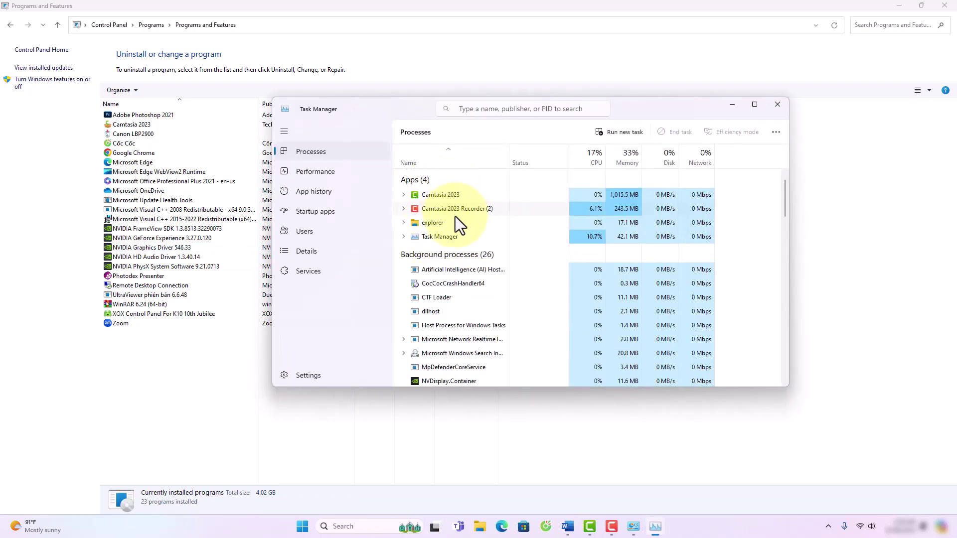
scroll(456, 226, down, 5)
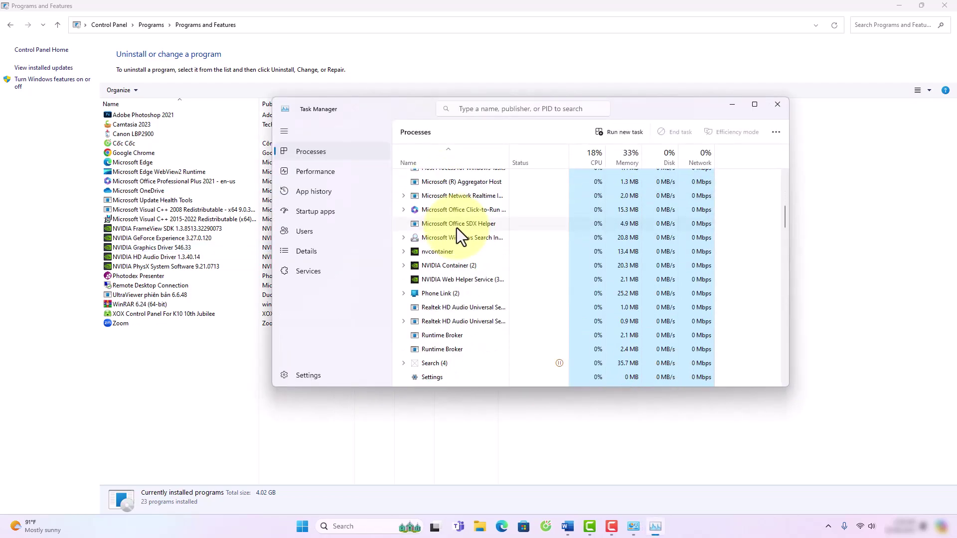
scroll(458, 231, down, 2)
scroll(455, 232, up, 10)
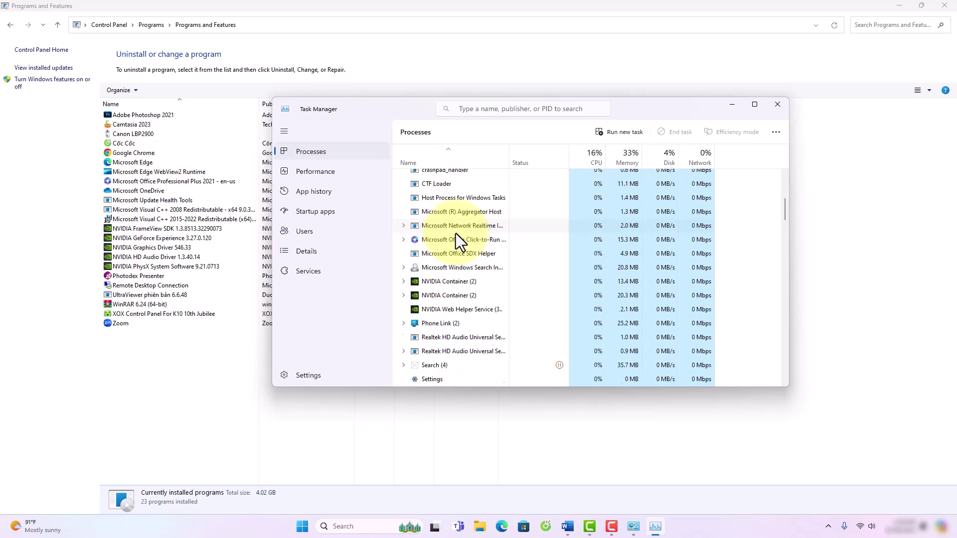
scroll(458, 233, up, 3)
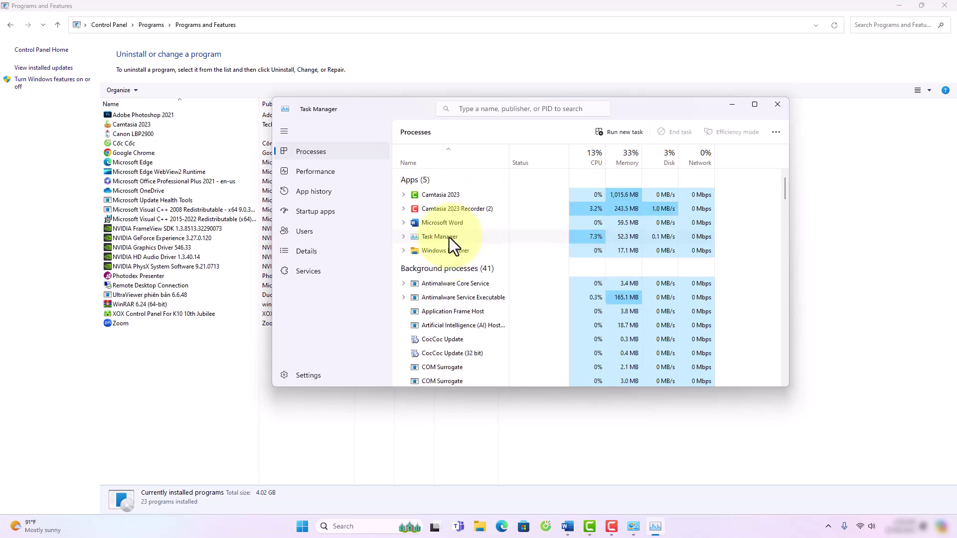
scroll(448, 239, down, 2)
scroll(447, 241, down, 10)
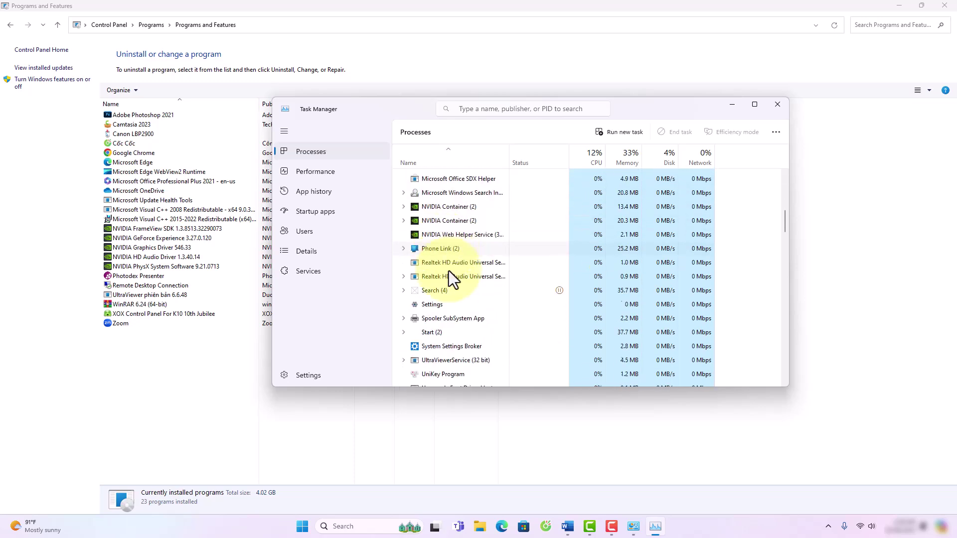
scroll(469, 284, up, 10)
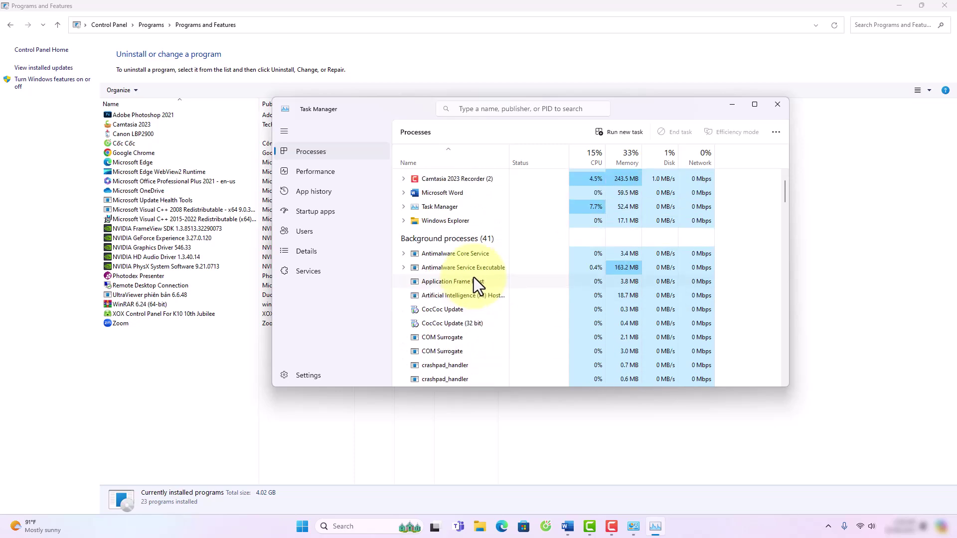
- End the CocCoc Update background process and close Task Manager
right_click(429, 310)
click(453, 317)
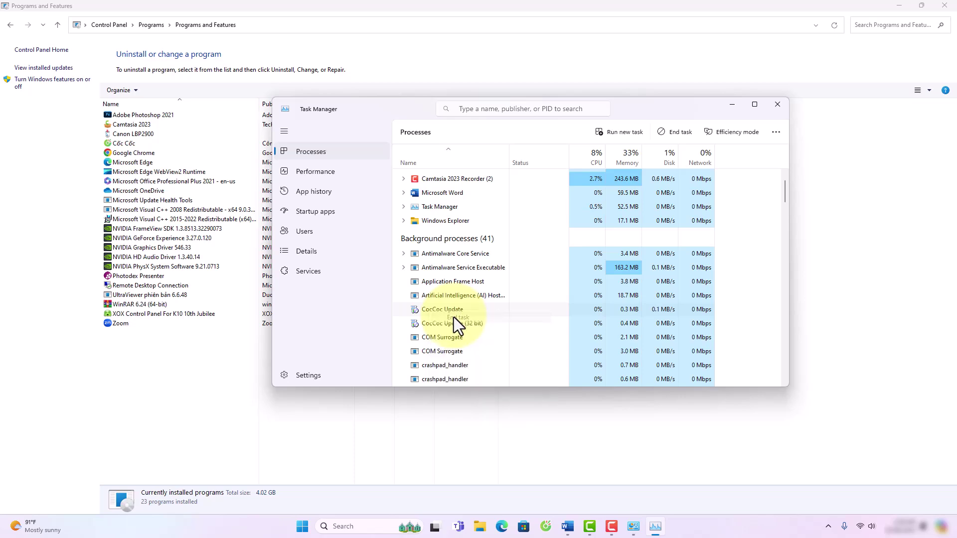
click(777, 105)
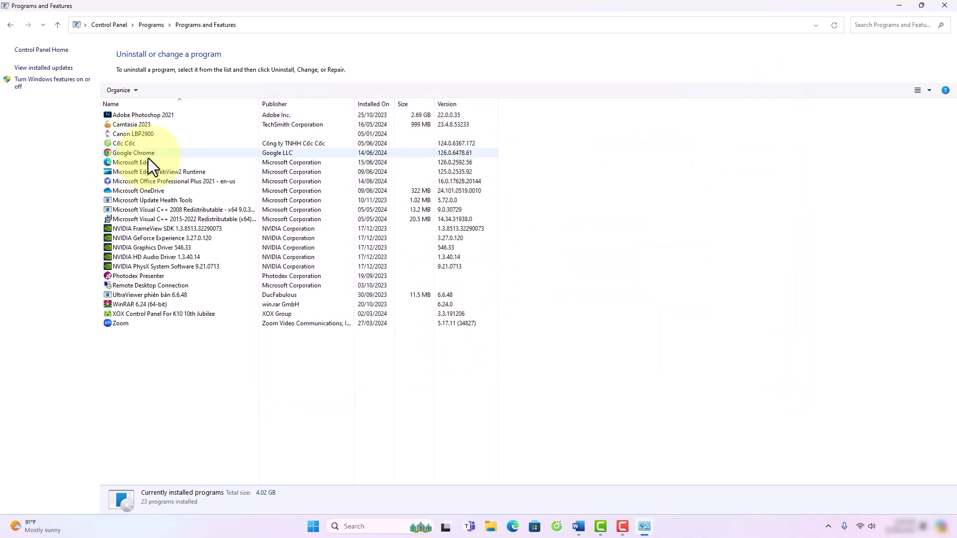
click(115, 324)
right_click(115, 325)
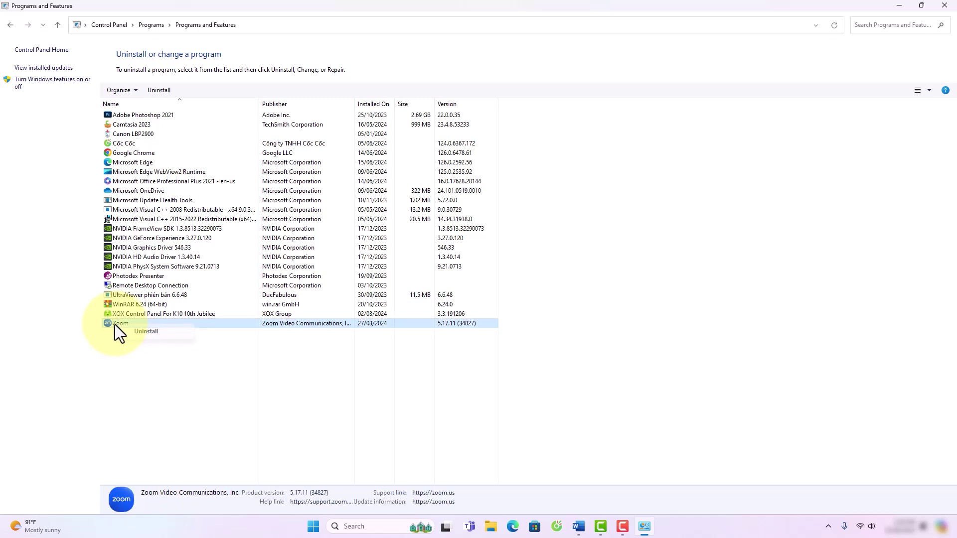
click(221, 357)
- Close Programs and Features, switch back to the Word document and clear the text selection in its title
click(944, 5)
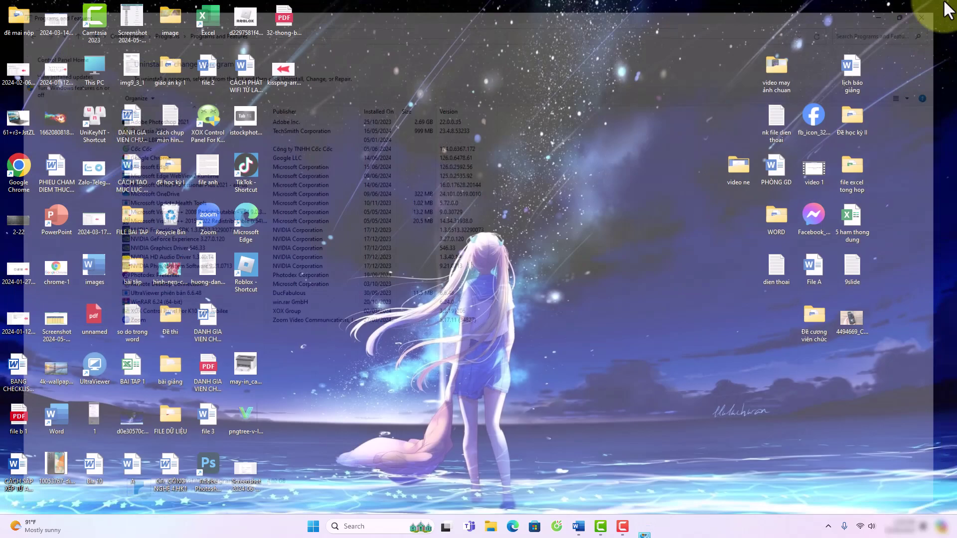
click(589, 526)
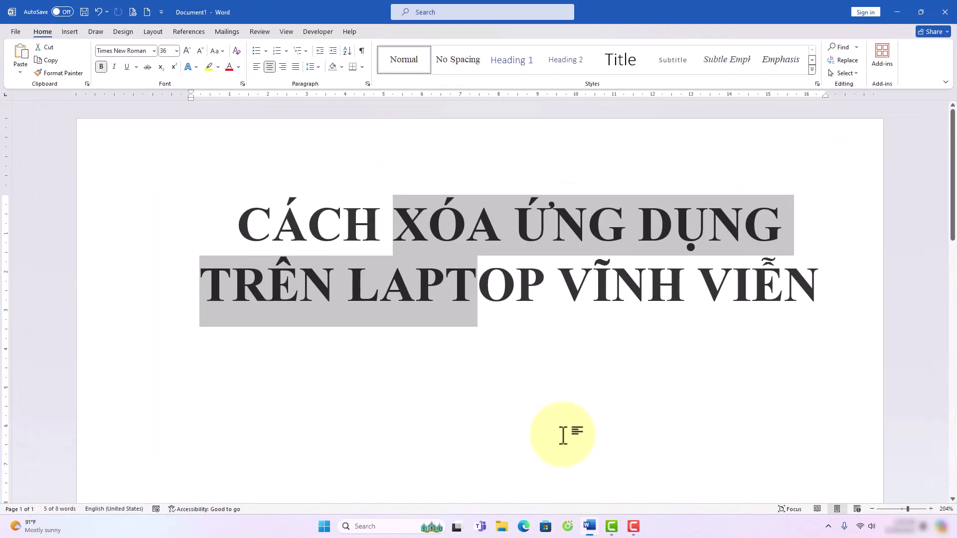
click(523, 361)
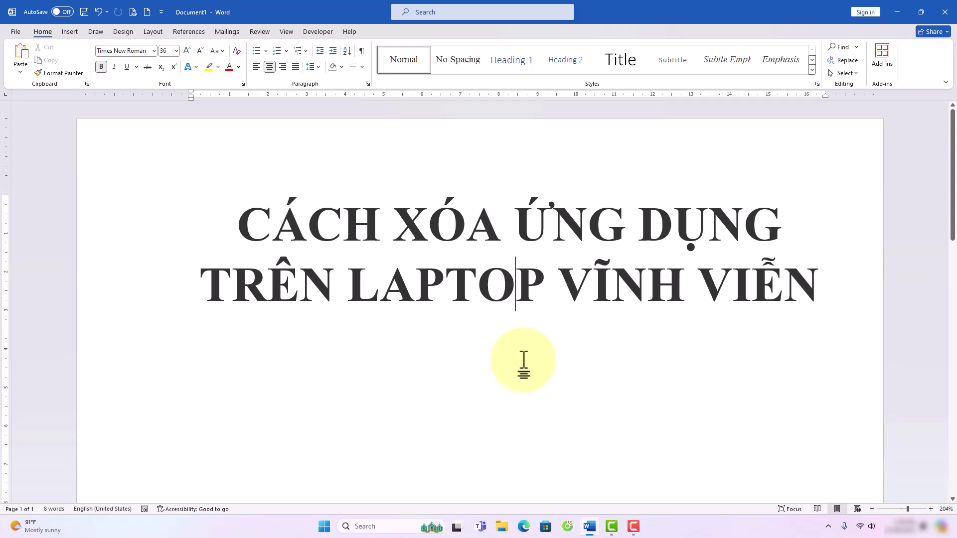